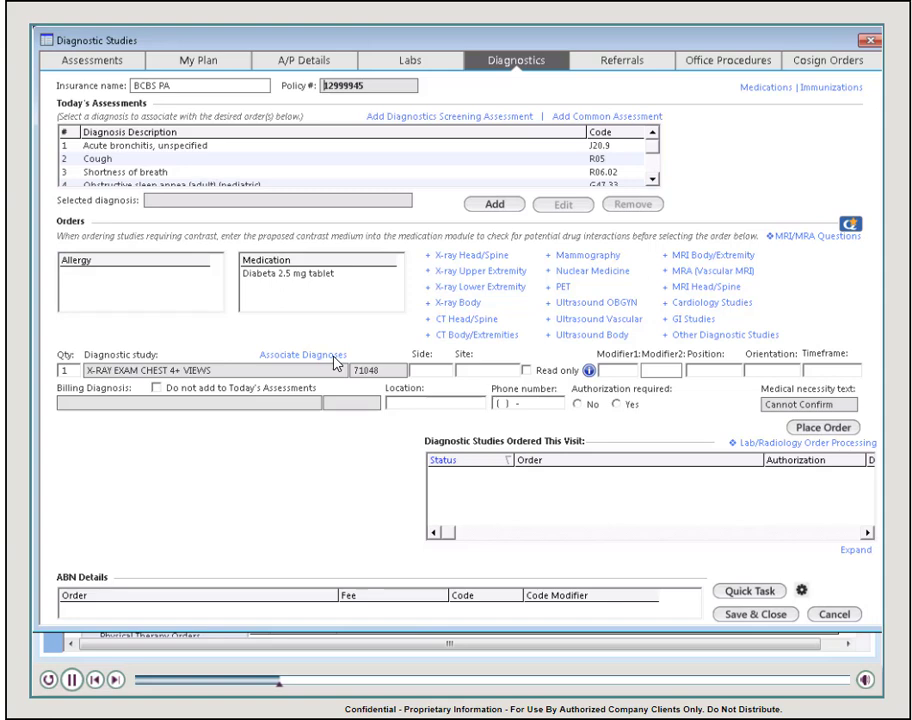
# Step: Choose the X-ray Body study X-RAY EXAM CHEST 4+ VIEWS (71048) with Shortness of breath as its billing diagnosis
pyautogui.click(160, 174)
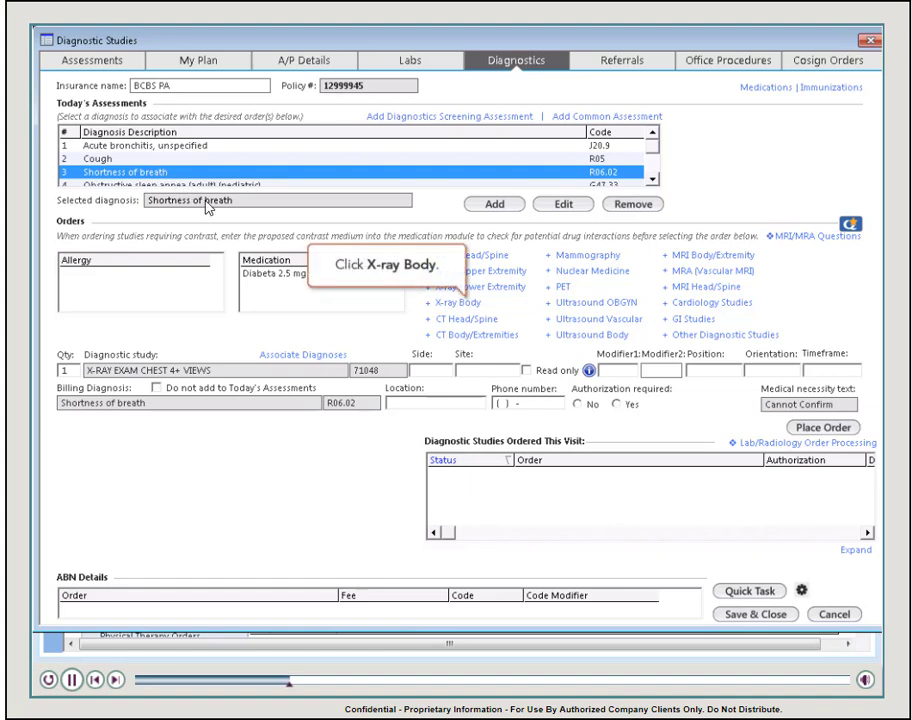
pyautogui.click(465, 304)
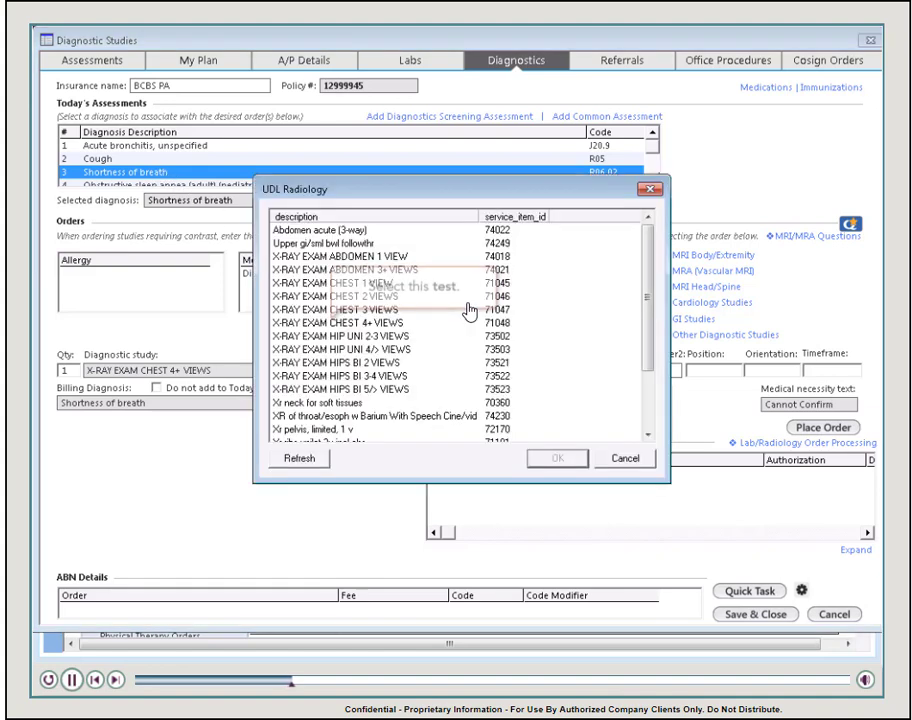
pyautogui.click(359, 326)
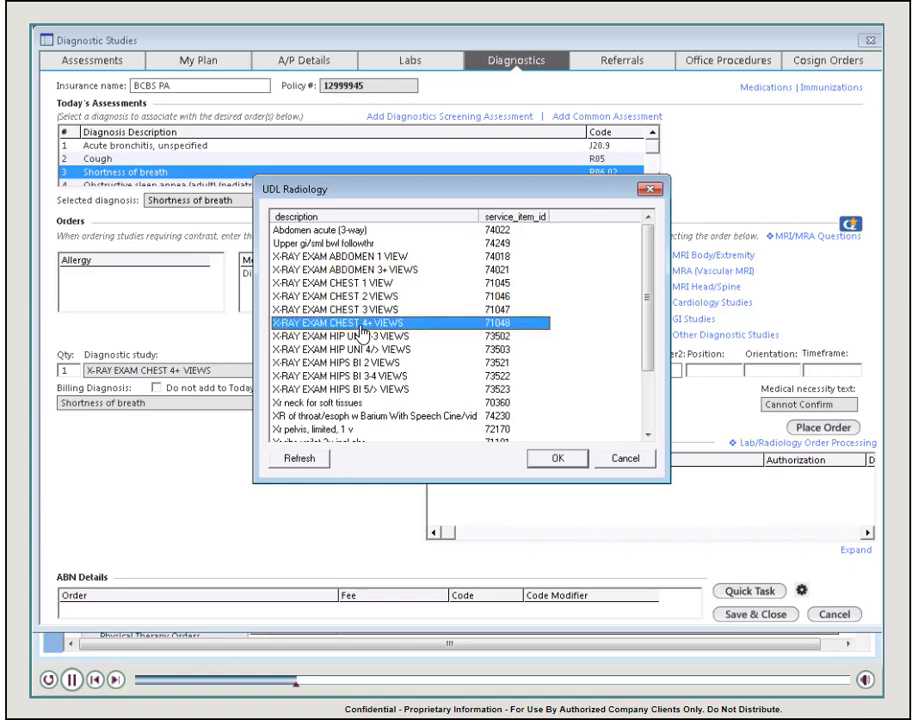
pyautogui.click(556, 460)
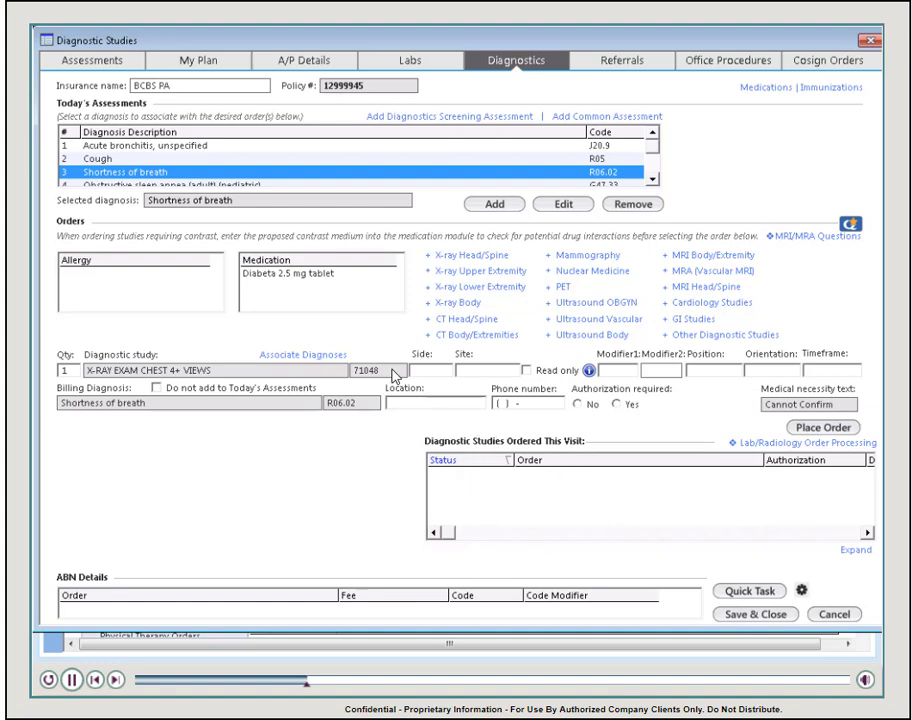
# Step: Associate Cough and Acute bronchitis, unspecified with the chest X-ray order, and move acute bronchitis to diagnosis position 2
pyautogui.click(332, 357)
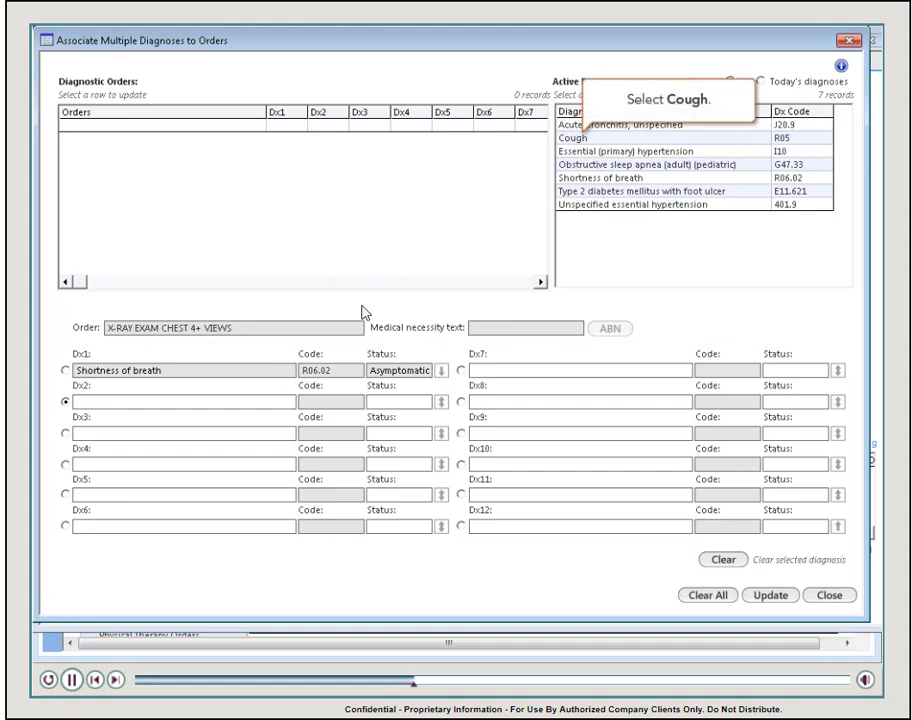
pyautogui.click(580, 140)
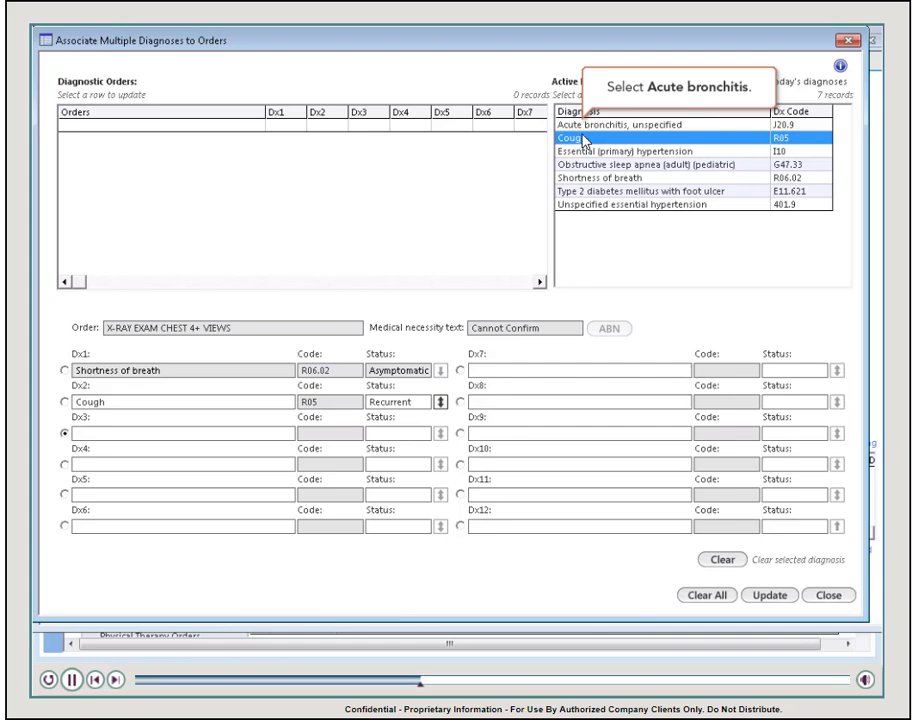
pyautogui.click(587, 128)
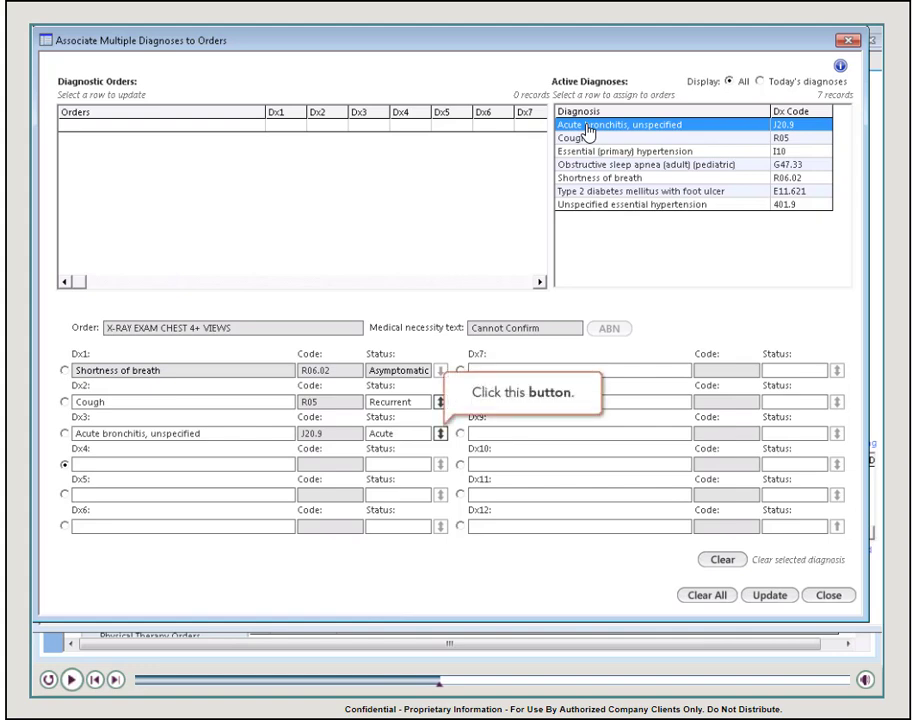
pyautogui.click(440, 434)
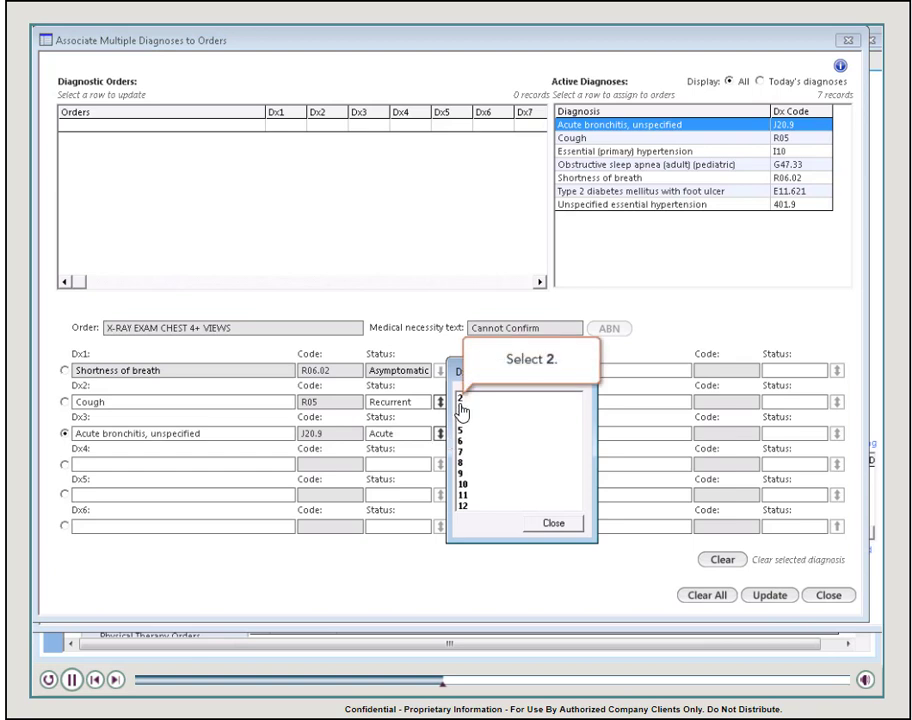
pyautogui.click(461, 399)
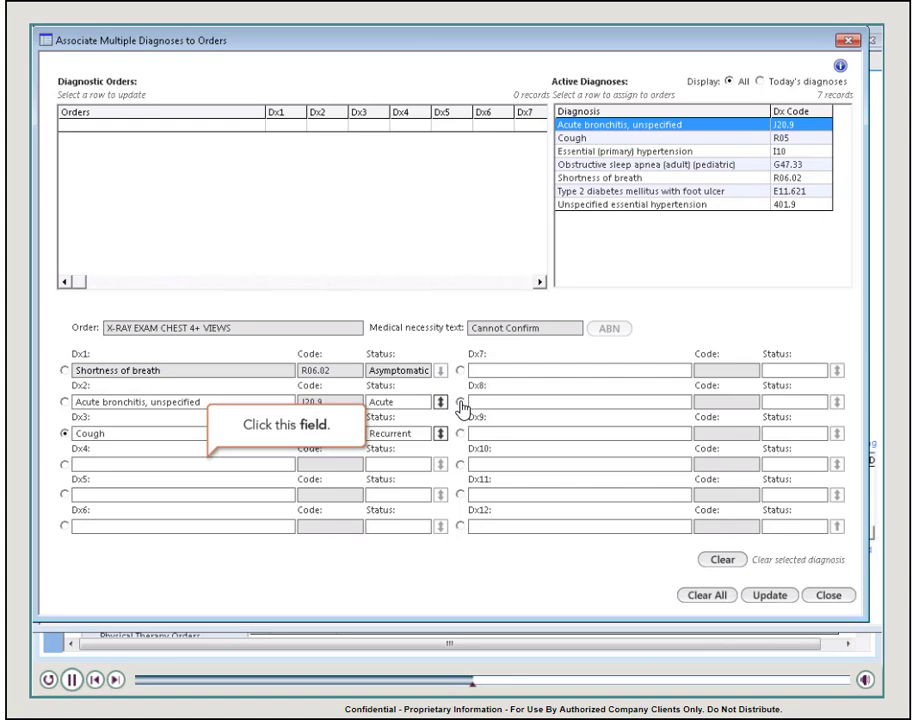
# Step: Search the diagnoses for "Chest pain" and add Chest pain on breathing (R07.1) as Dx4 with status Acute
pyautogui.click(232, 468)
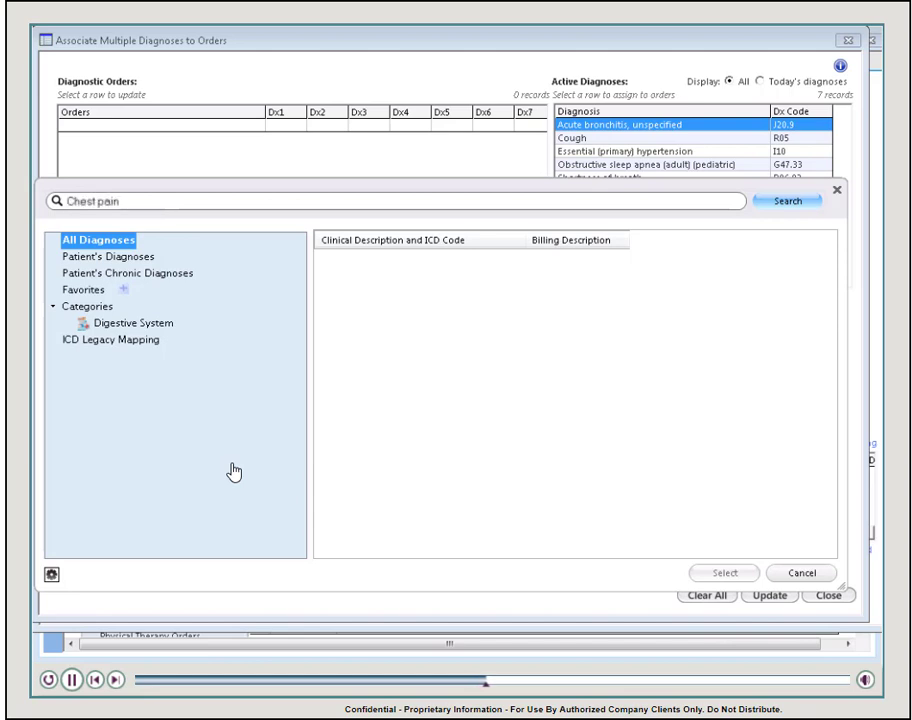
pyautogui.click(760, 205)
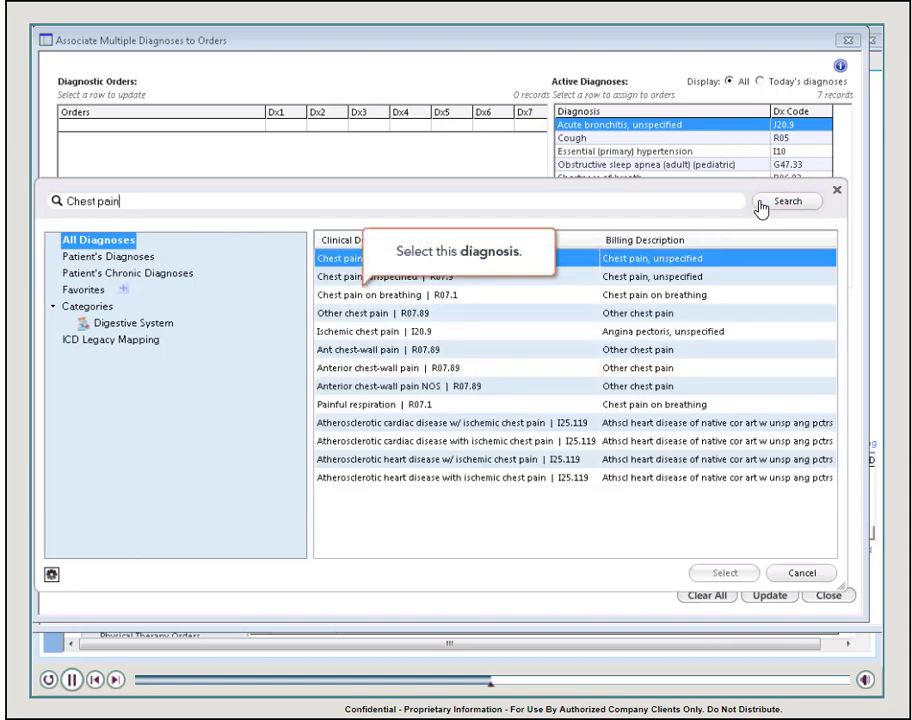
pyautogui.click(428, 297)
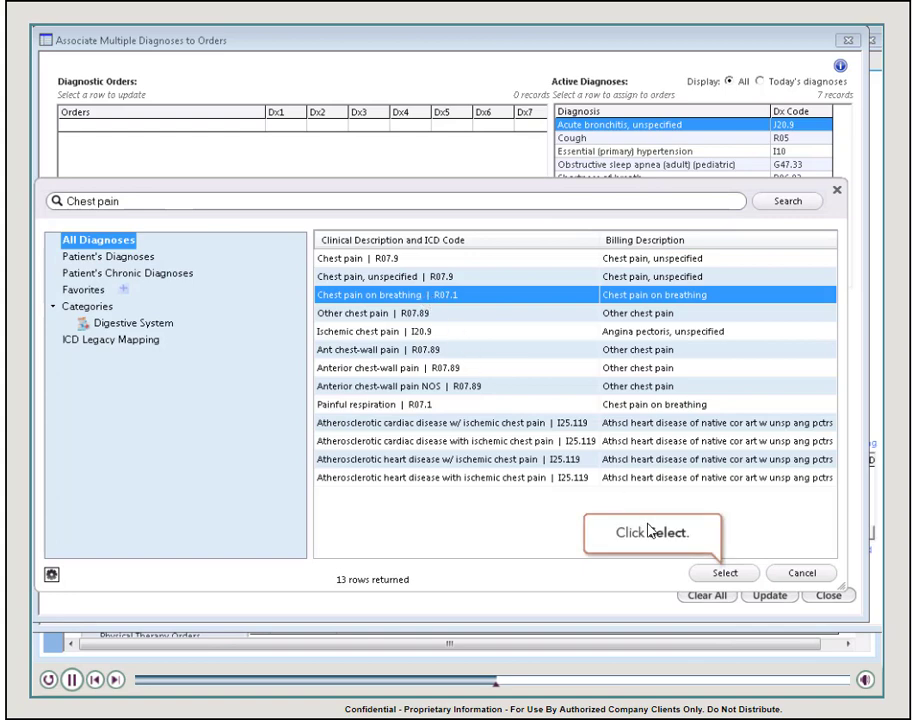
pyautogui.click(726, 574)
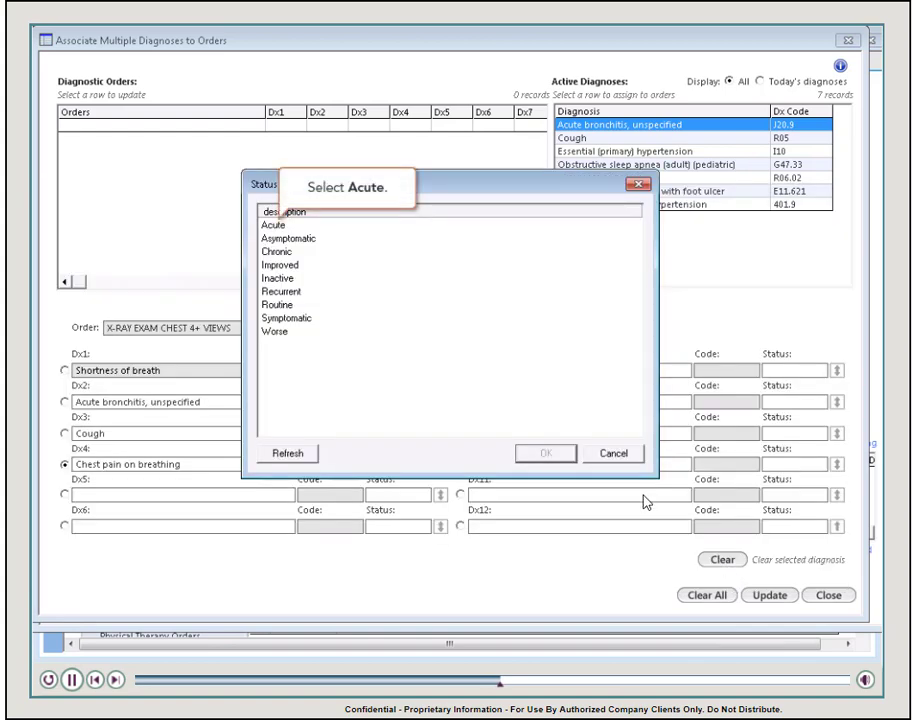
pyautogui.click(370, 229)
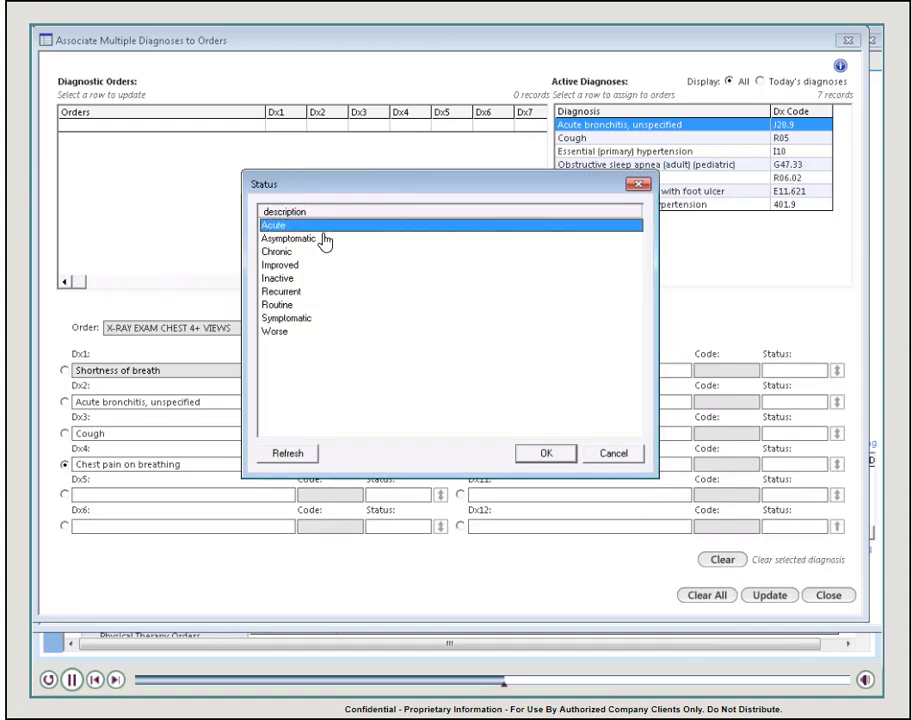
pyautogui.click(538, 457)
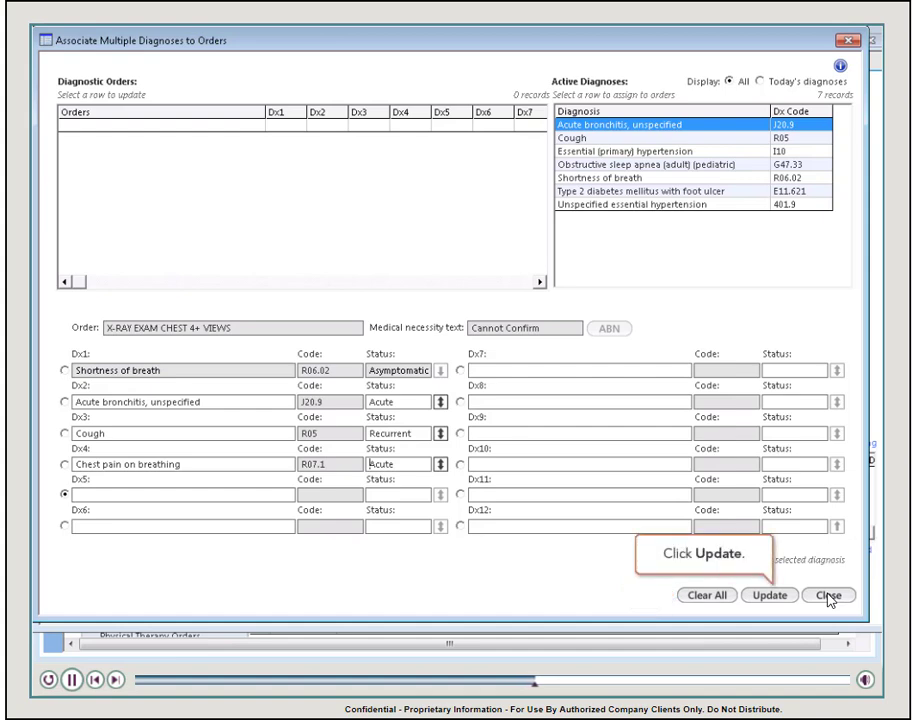
# Step: Update the order with its associated diagnoses, place the chest X-ray order, and save and close the diagnostic studies
pyautogui.click(772, 597)
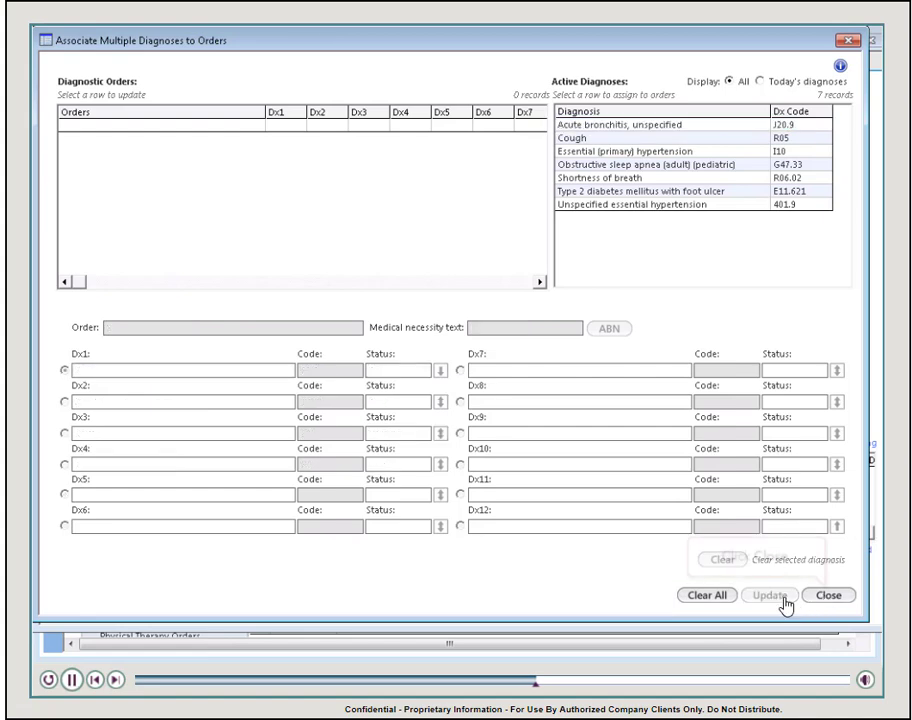
pyautogui.click(828, 595)
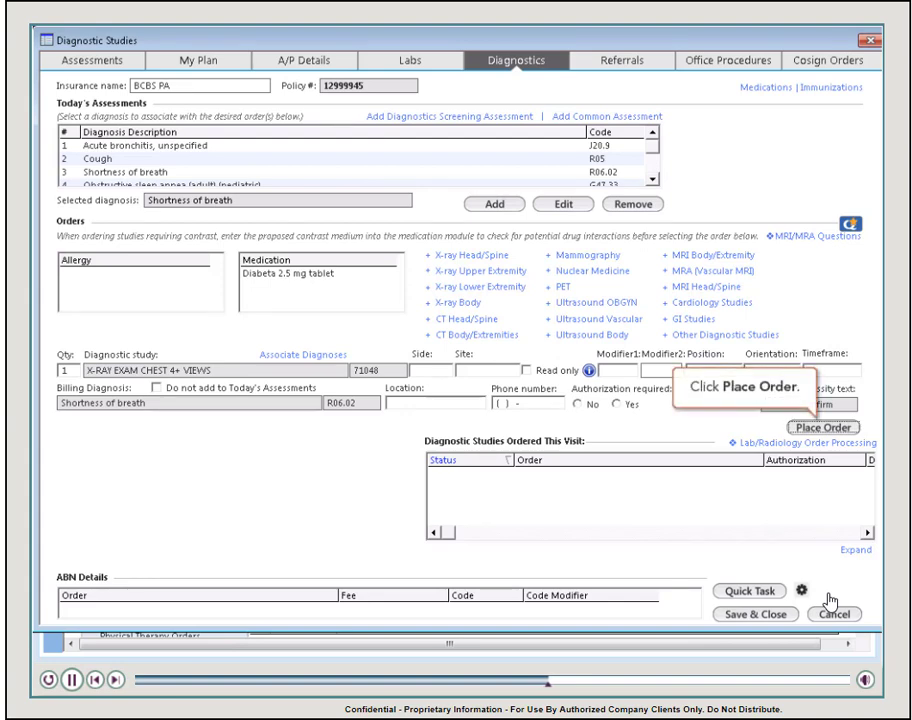
pyautogui.click(820, 430)
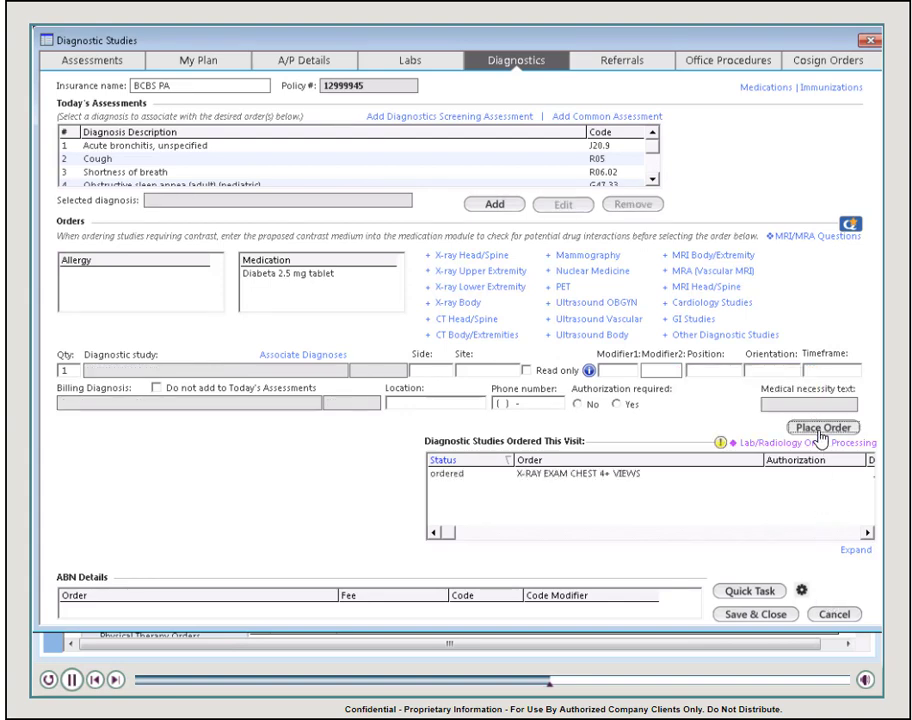
pyautogui.click(755, 615)
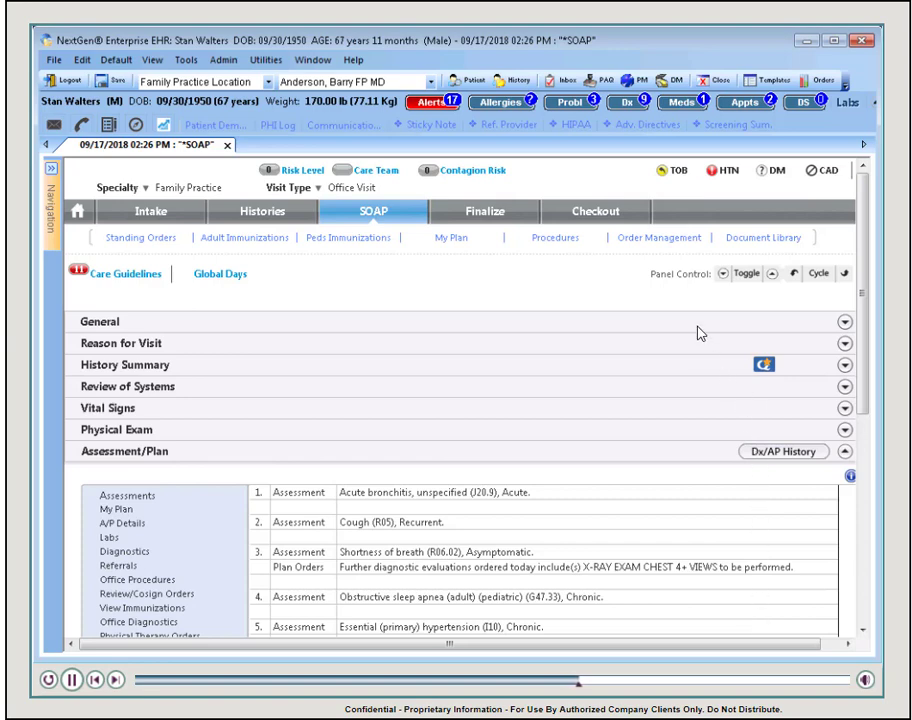
# Step: Open the X-RAY EXAM CHEST 4+ VIEWS order for editing in Order Management
pyautogui.click(670, 244)
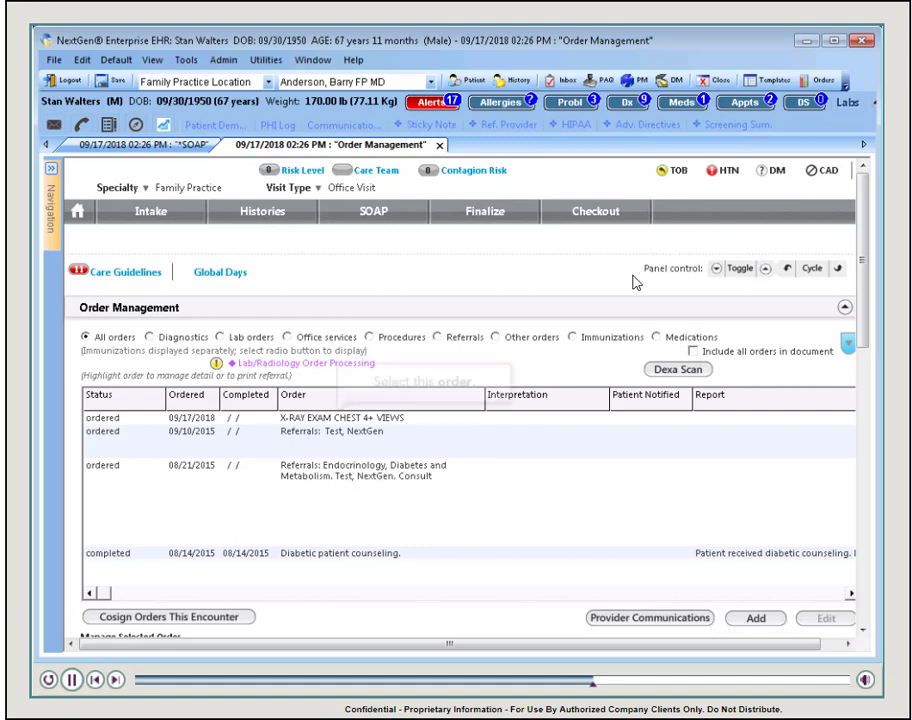
pyautogui.click(430, 438)
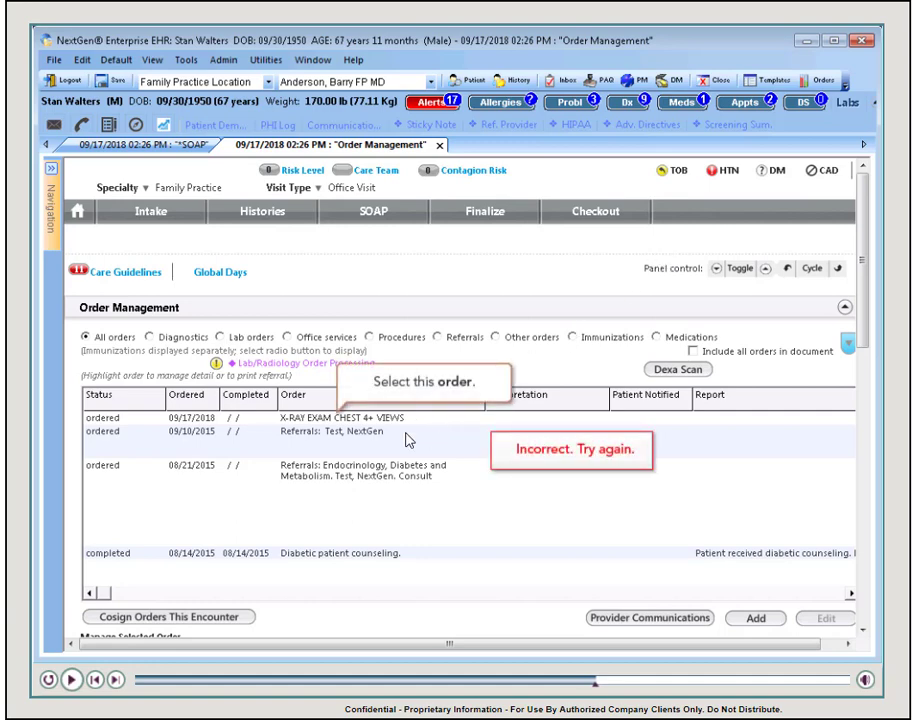
pyautogui.click(361, 424)
pyautogui.click(361, 419)
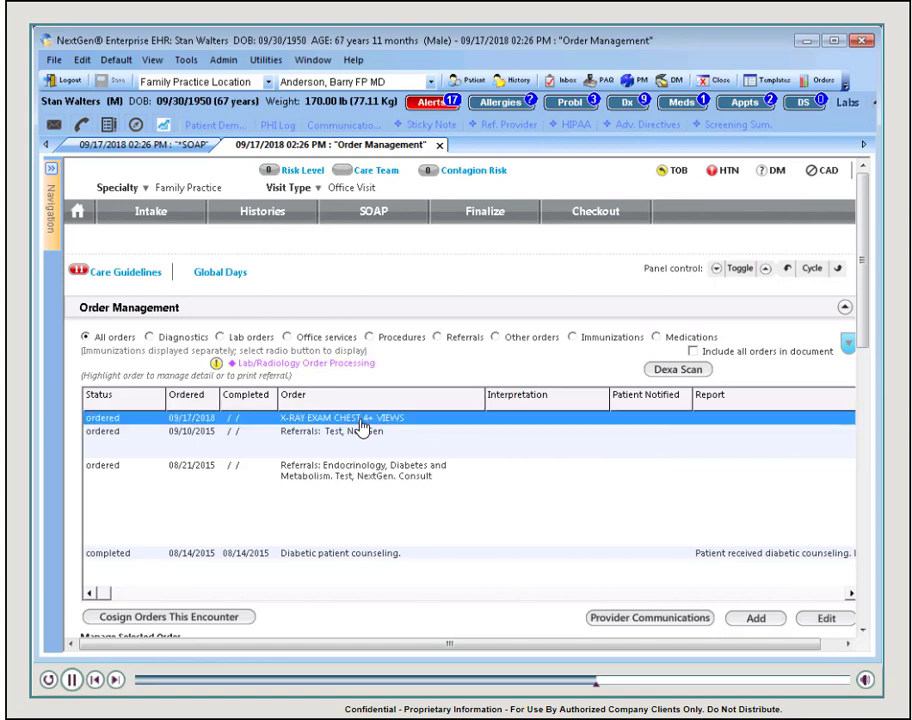
pyautogui.click(826, 619)
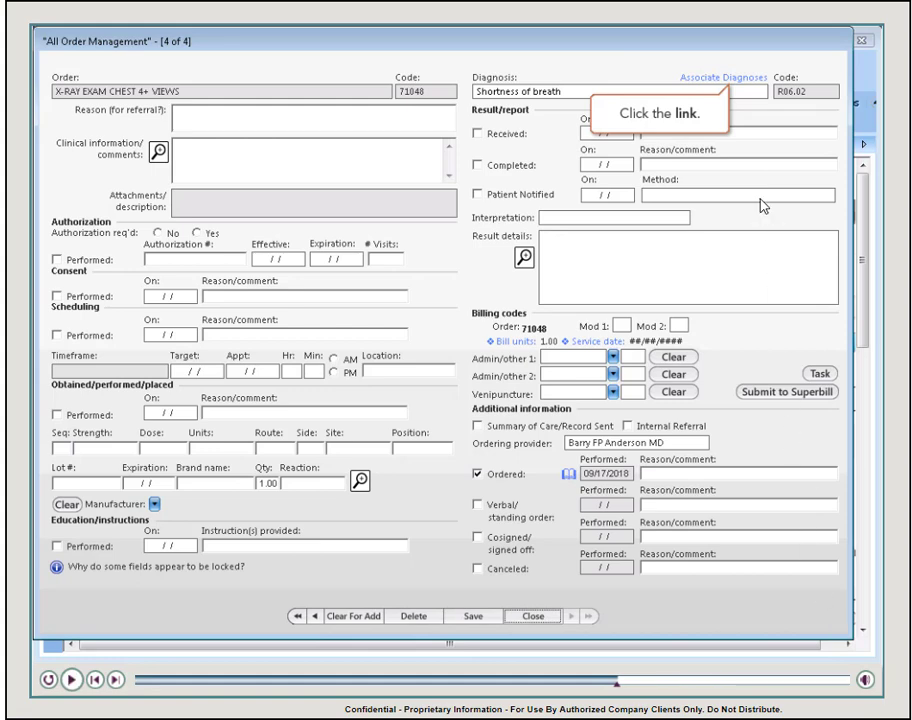
# Step: Move Chest pain on breathing to diagnosis position 1 on the chest X-ray order, update the associations and save the order
pyautogui.click(738, 83)
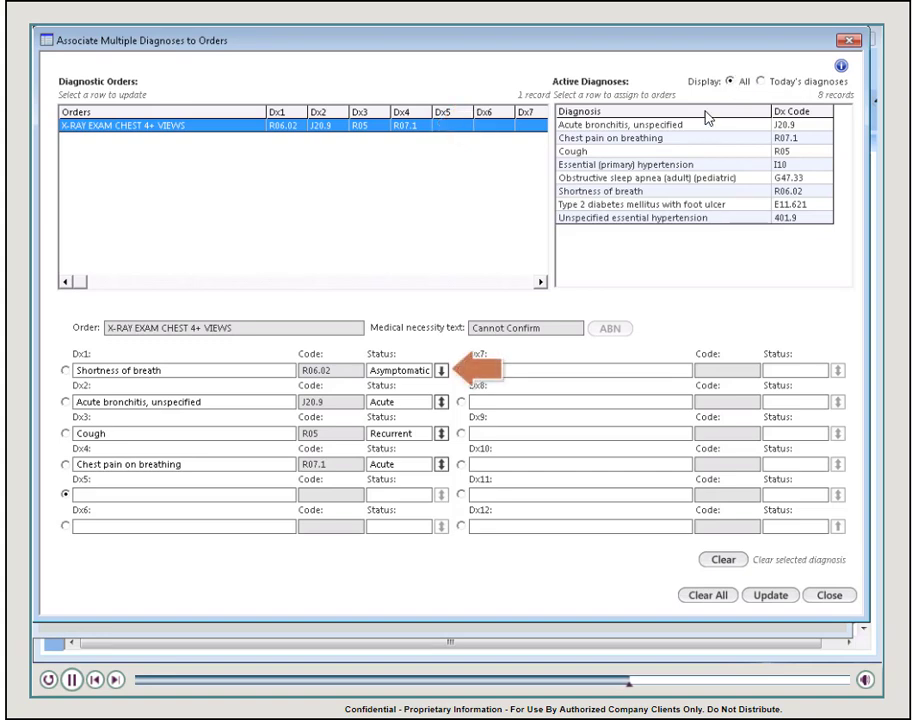
pyautogui.click(441, 465)
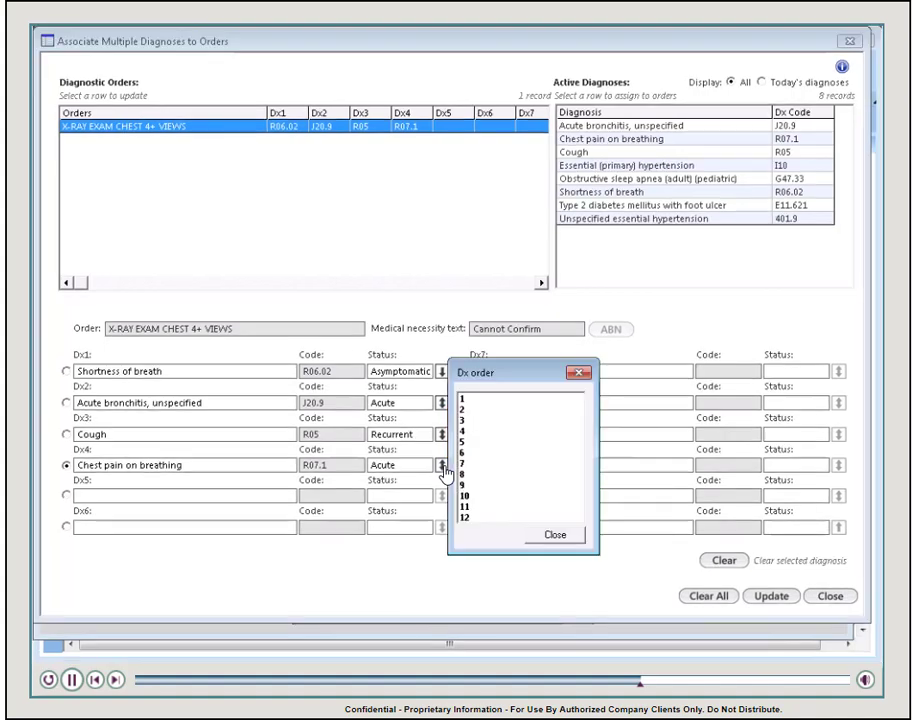
pyautogui.click(463, 400)
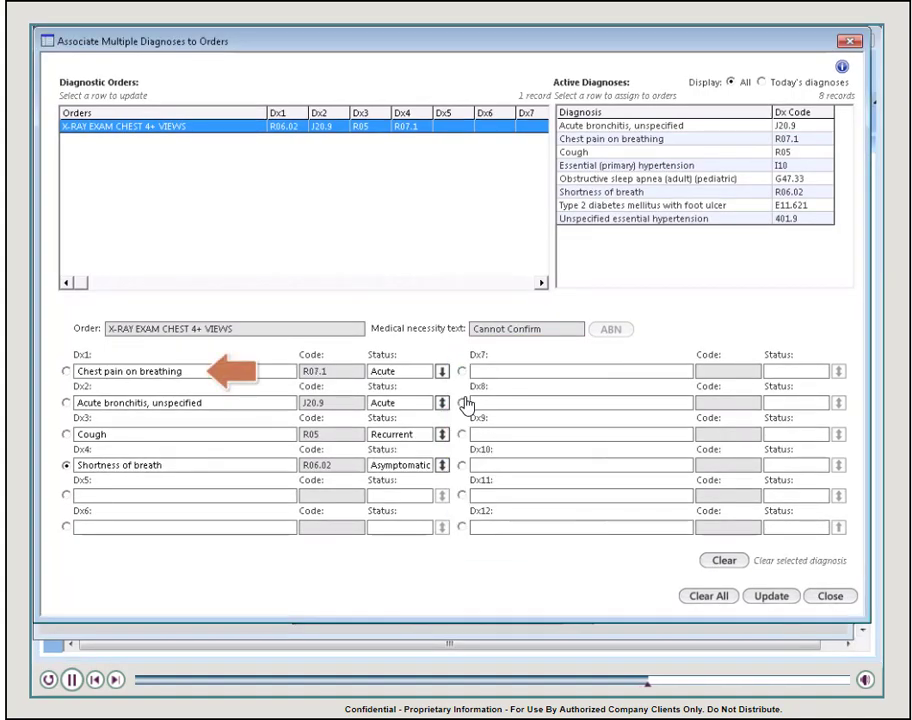
pyautogui.click(765, 598)
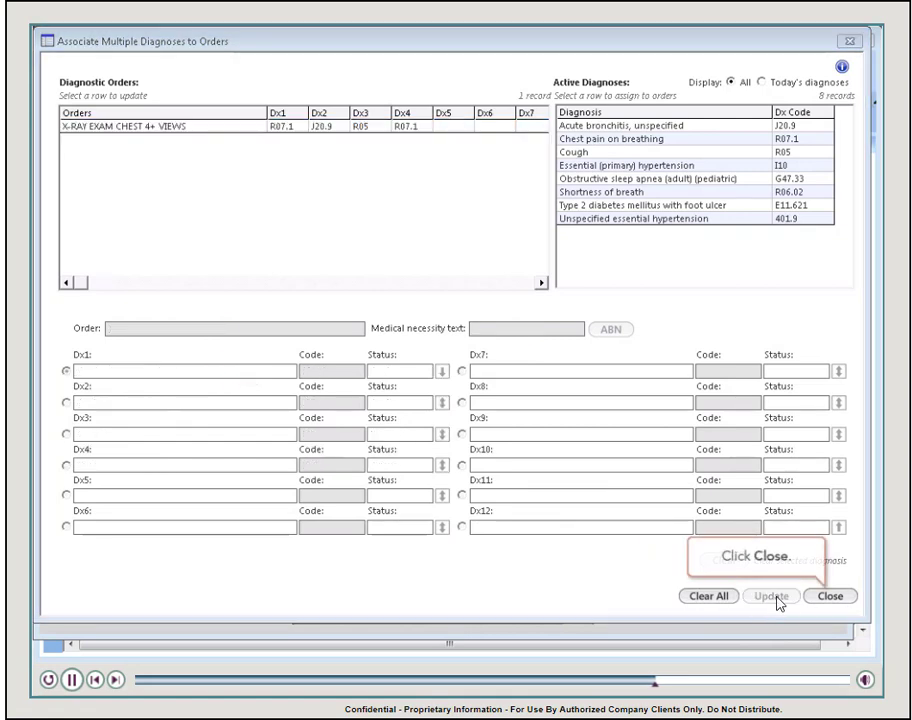
pyautogui.click(828, 598)
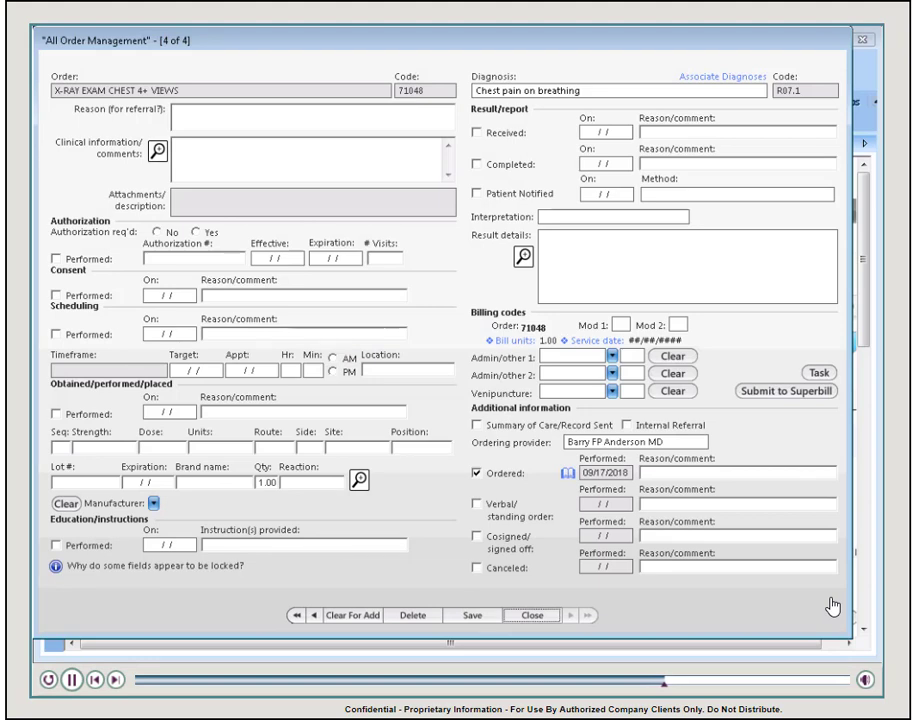
pyautogui.click(464, 617)
pyautogui.click(530, 615)
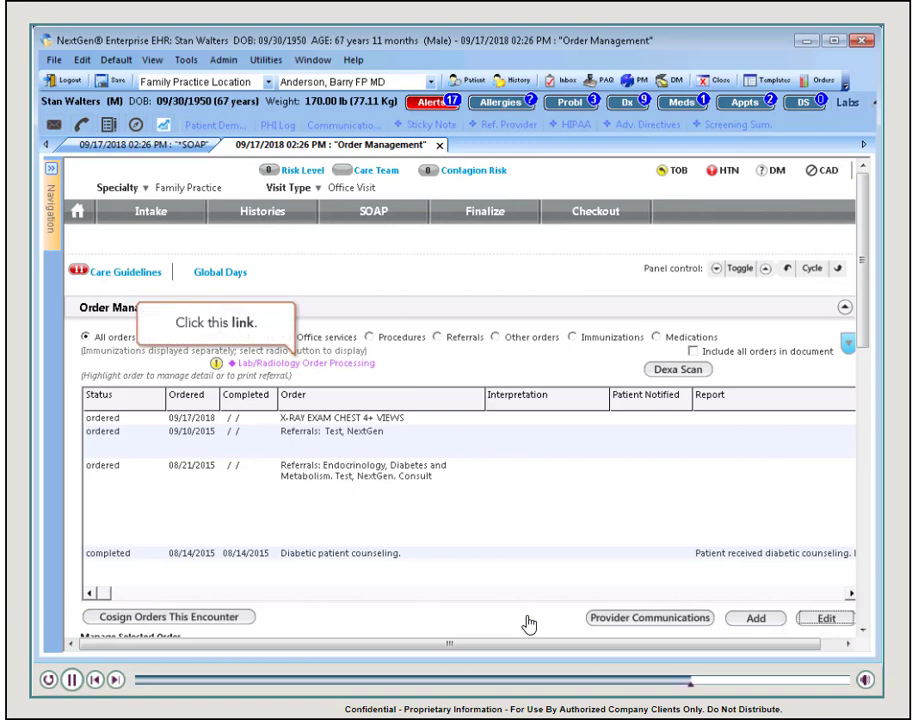
# Step: Include the chest X-ray order for the selected radiology vendor in Lab/Radiology Order Processing, submit it, and save and close
pyautogui.click(352, 368)
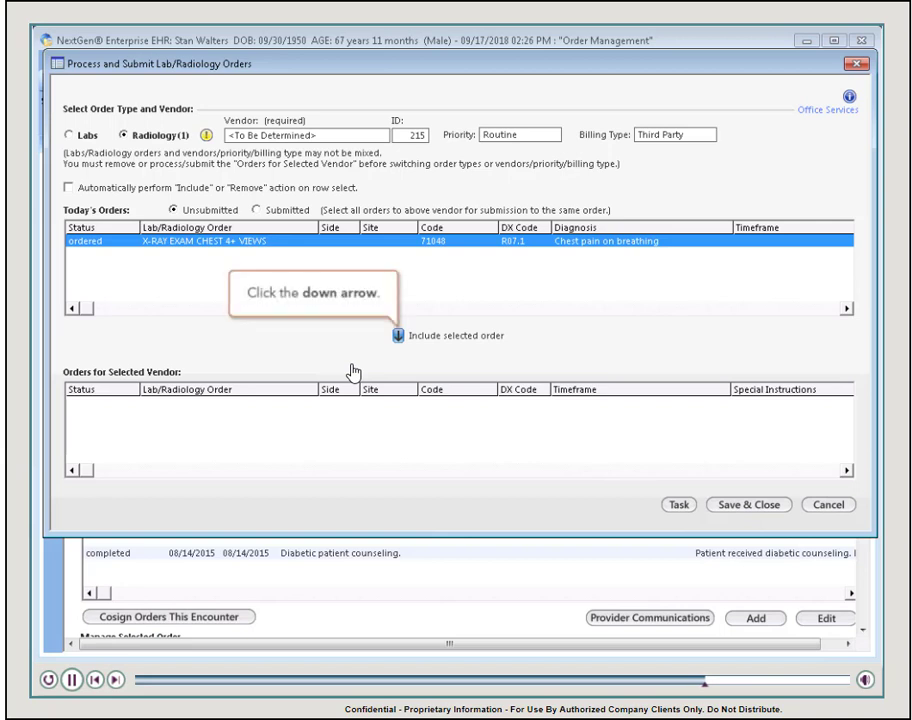
pyautogui.click(398, 337)
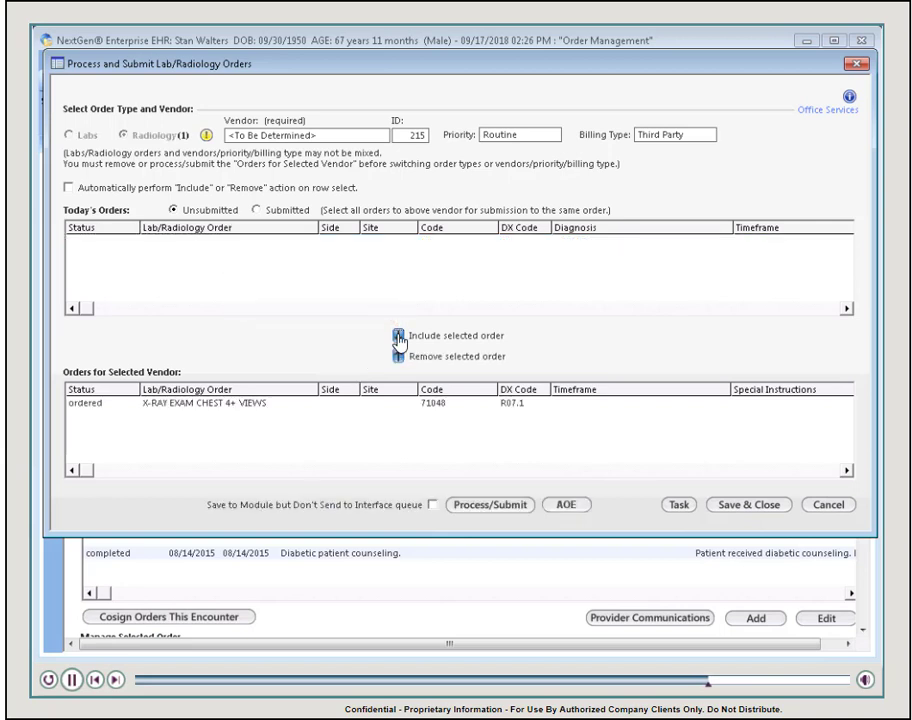
pyautogui.click(476, 506)
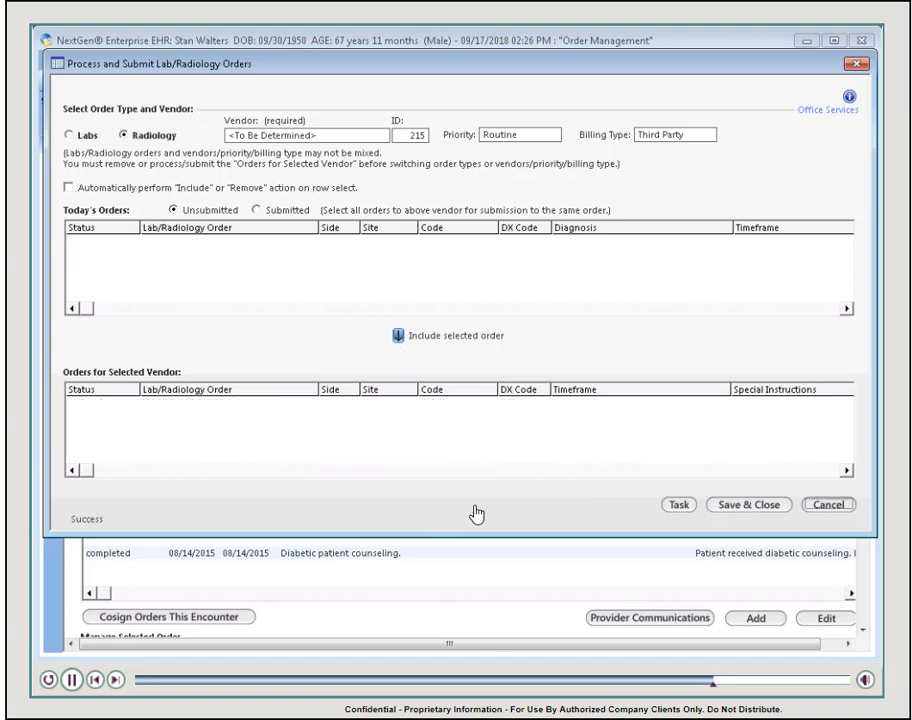
pyautogui.click(749, 505)
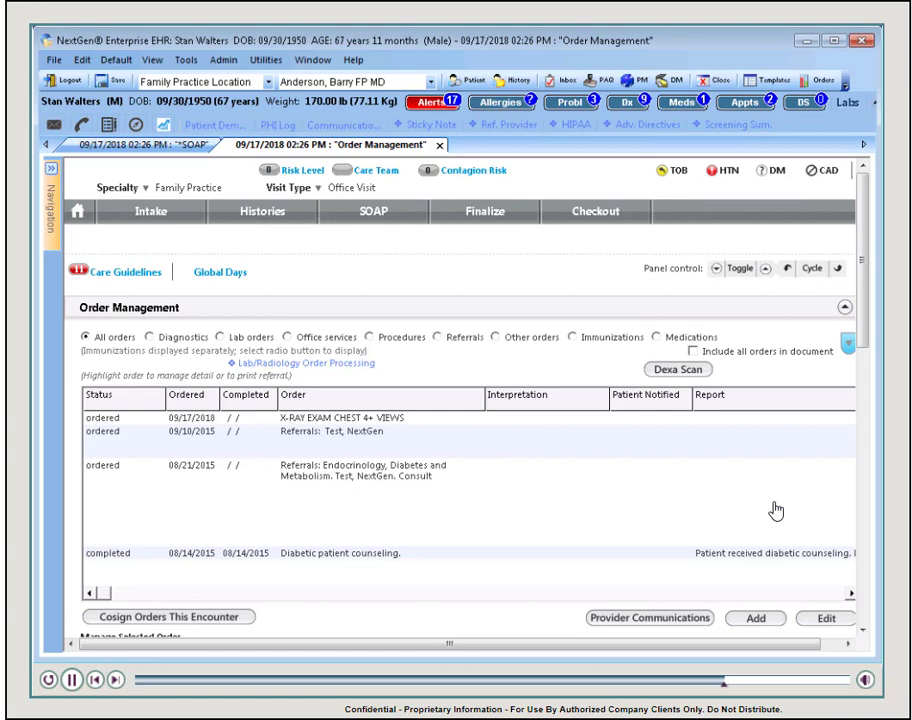
# Step: Reopen the submitted chest X-ray order's details to check its diagnosis field, and close them
pyautogui.click(339, 423)
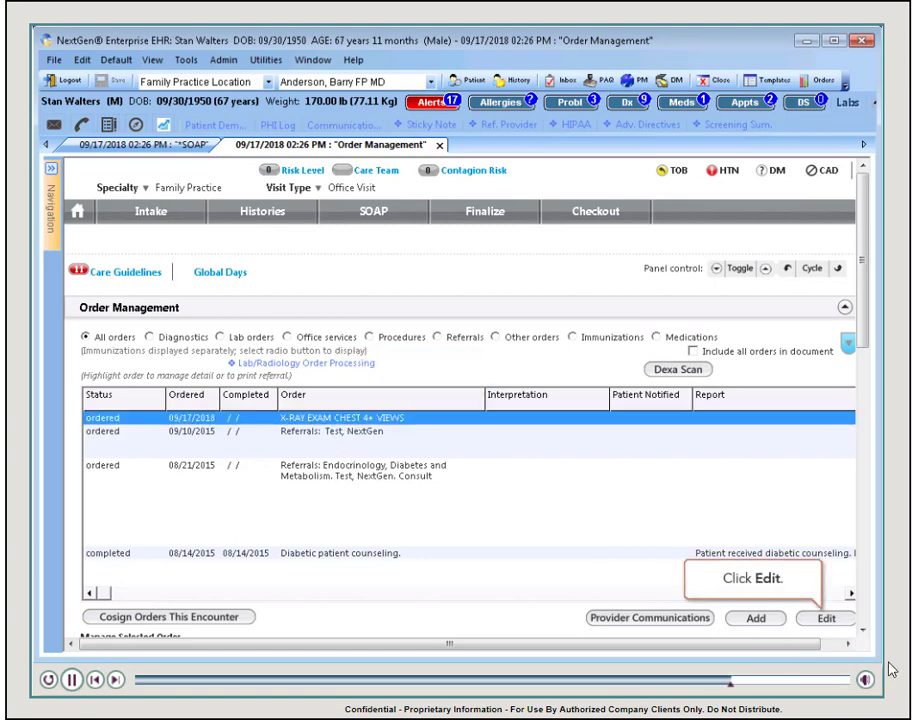
pyautogui.click(825, 620)
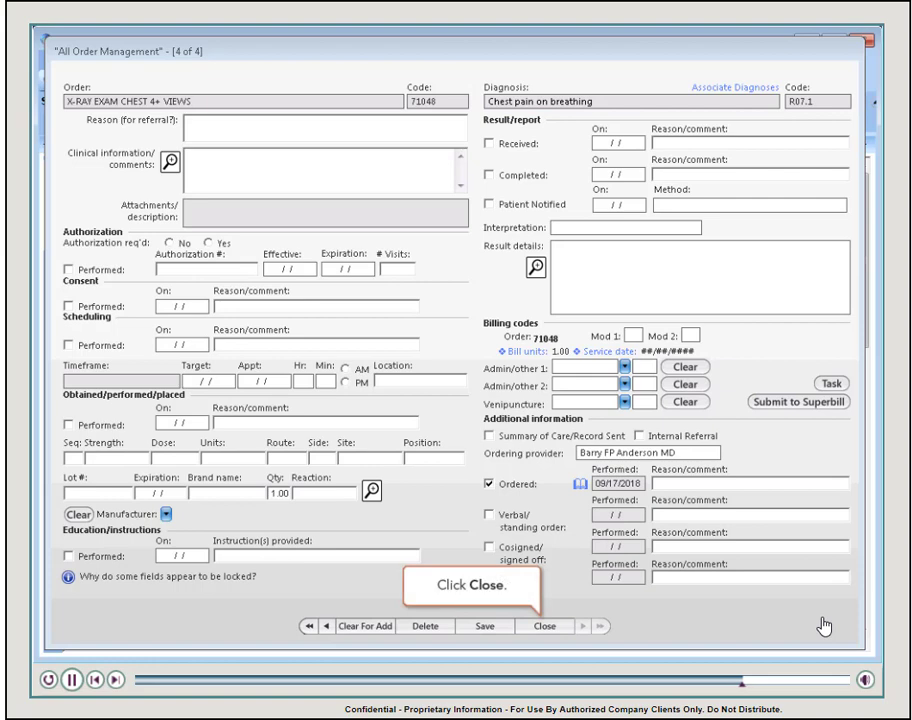
pyautogui.click(545, 630)
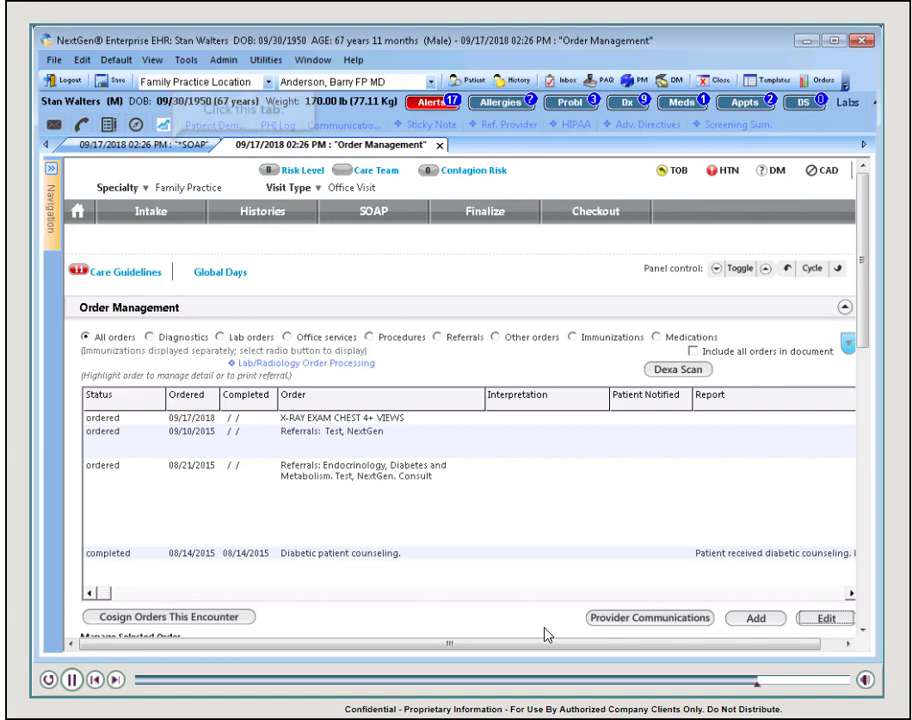
# Step: Return to the SOAP note and open Standing Orders
pyautogui.click(147, 147)
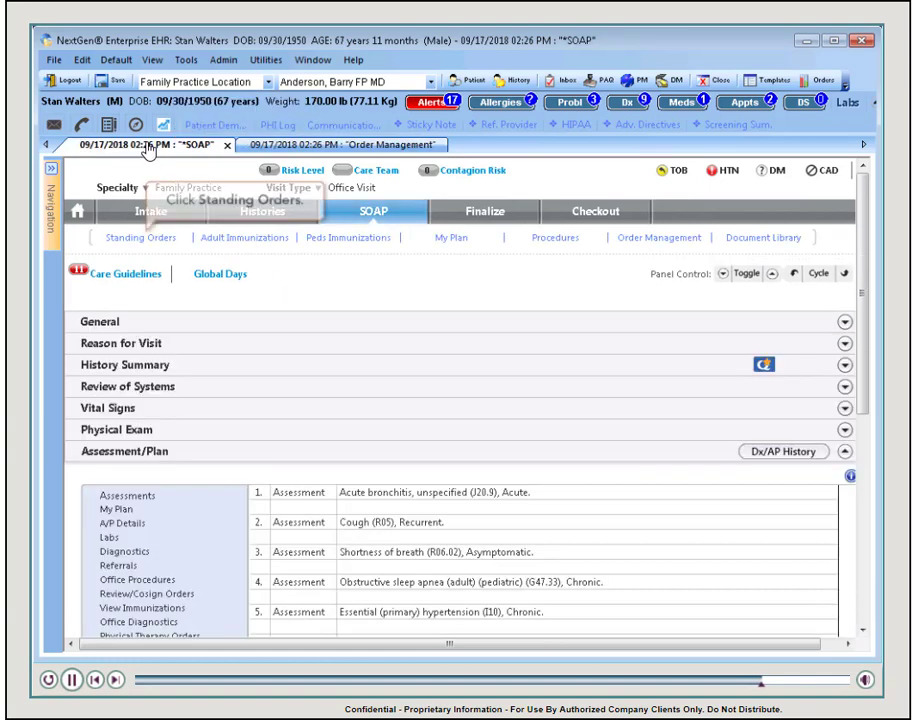
pyautogui.click(130, 241)
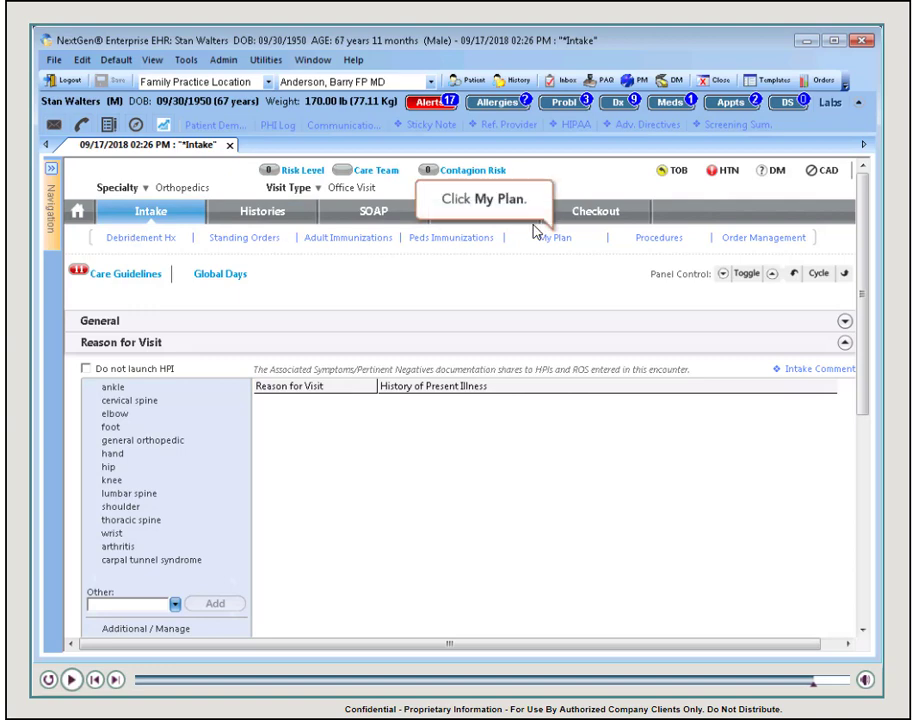
# Step: Open My Plan from the orthopedics Intake page and go to its Diagnostics ordering page
pyautogui.click(553, 240)
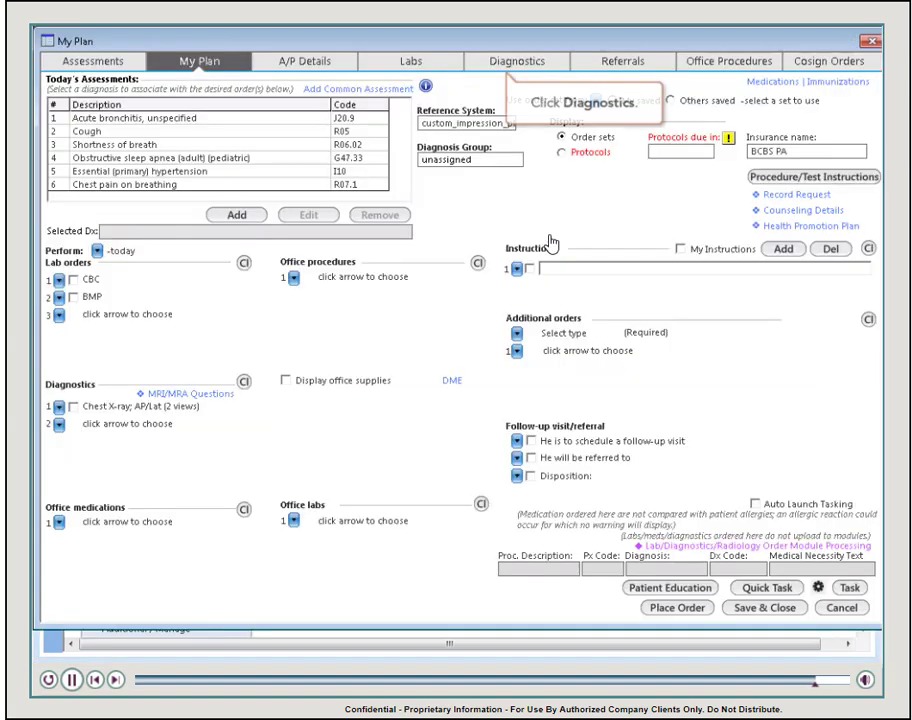
pyautogui.click(495, 66)
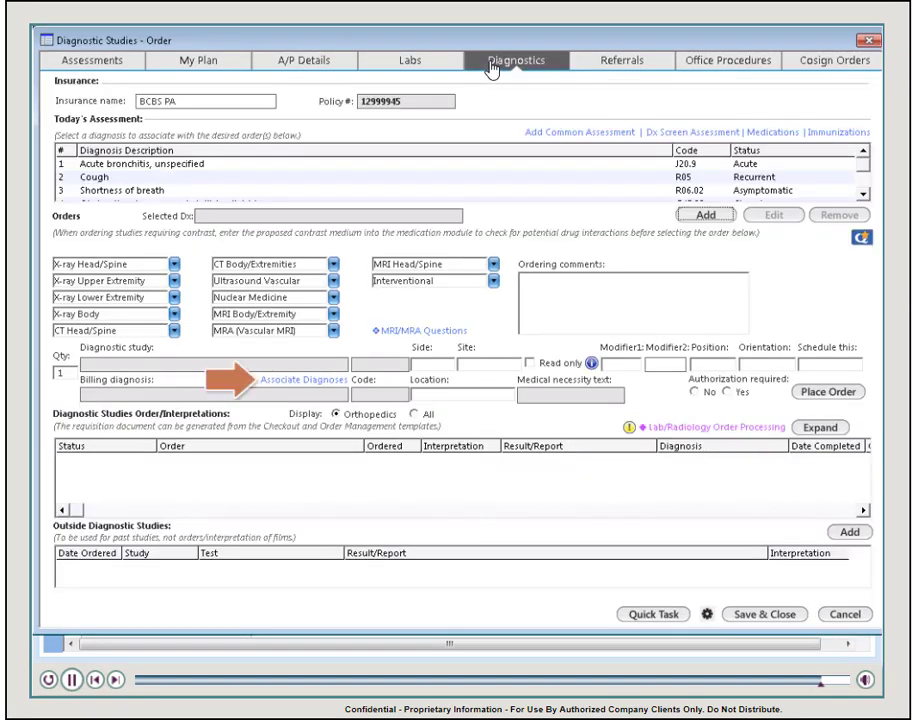